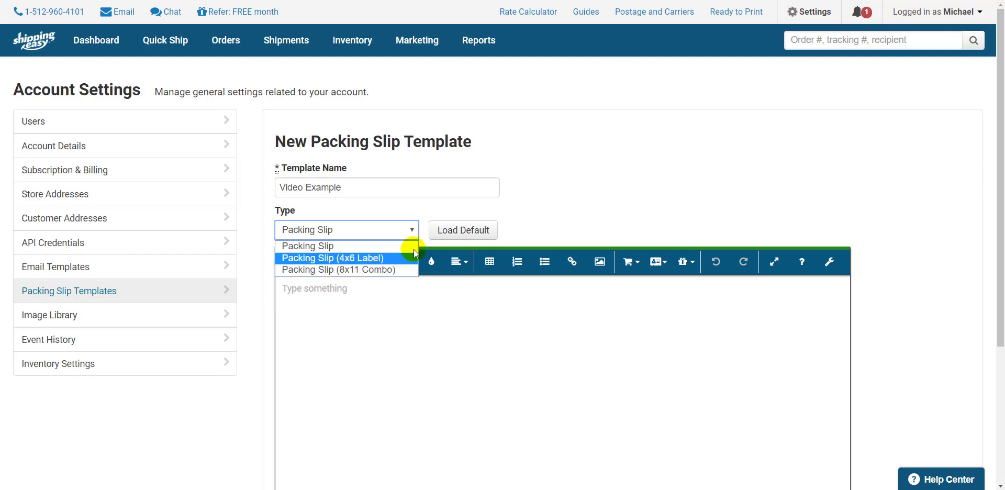
# - Load the default layout for the Packing Slip type into the Video Example template
pyautogui.click(473, 230)
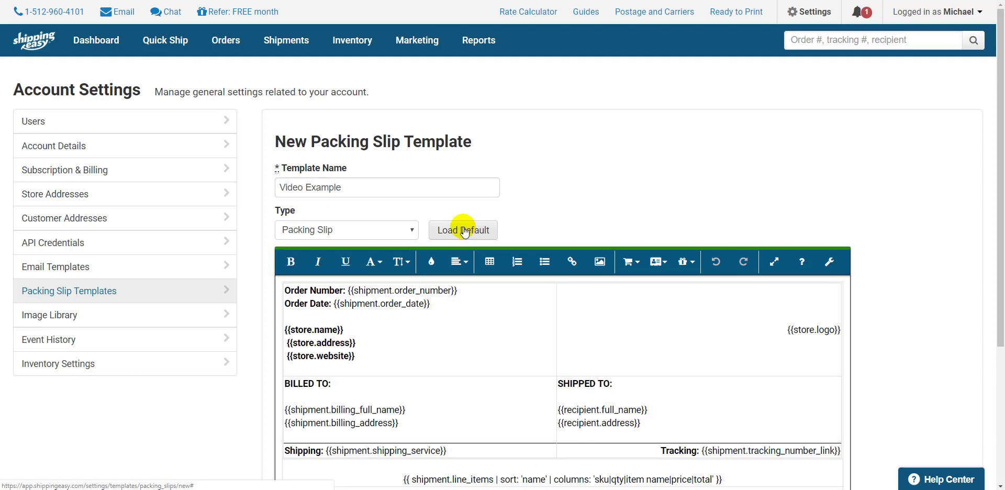
pyautogui.scroll(-3, 581, 204)
pyautogui.scroll(-1, 604, 201)
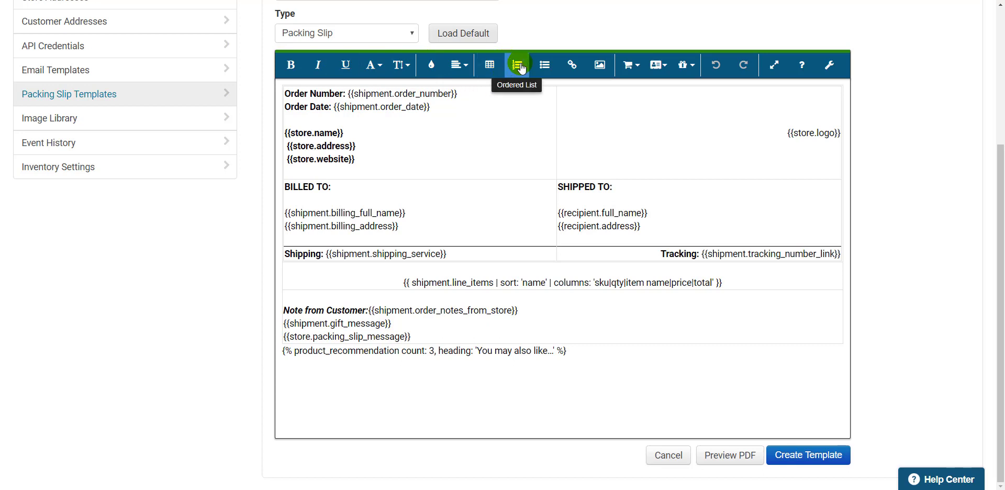
# - Examine the image insertion options and the stored images available for the packing slip template
pyautogui.click(597, 66)
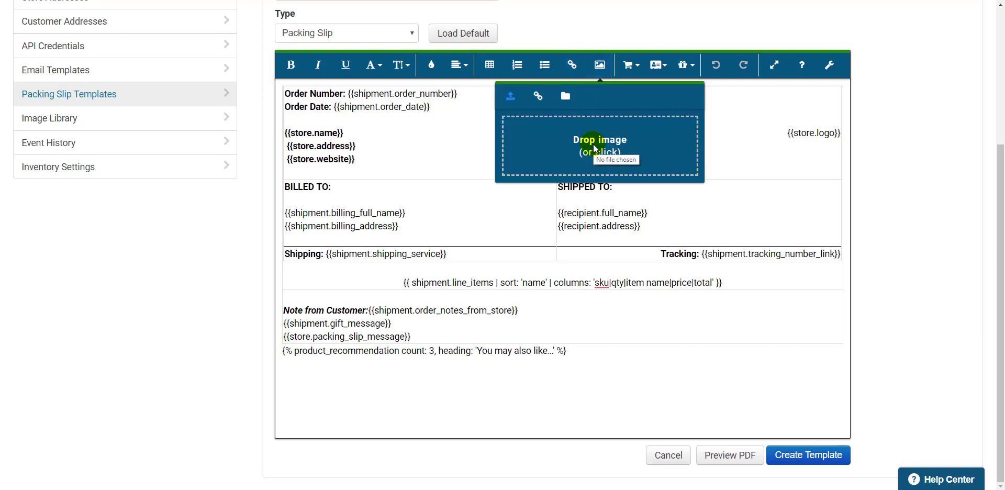
pyautogui.click(566, 96)
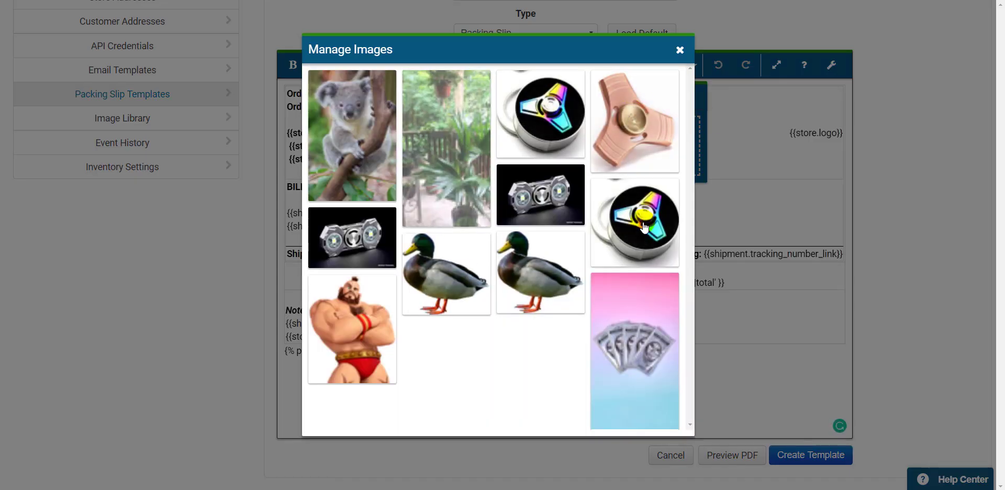
pyautogui.click(680, 50)
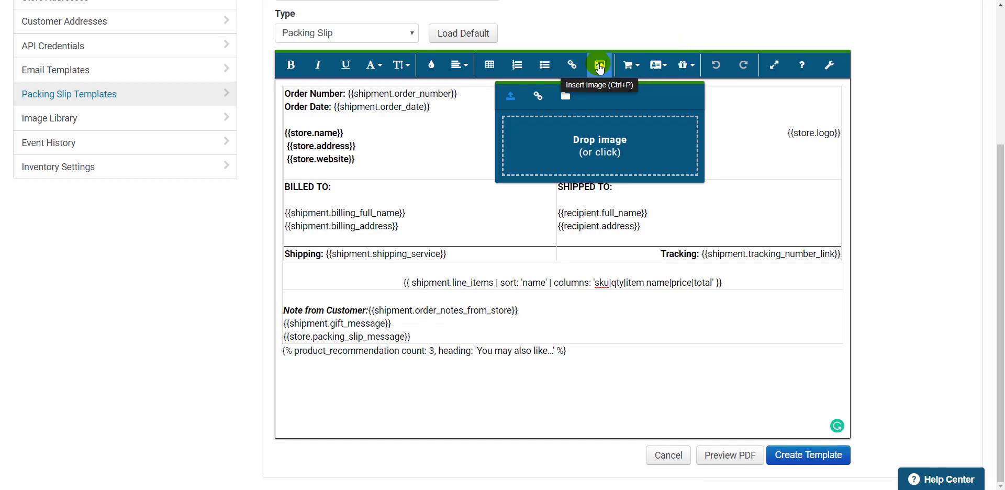
pyautogui.click(599, 67)
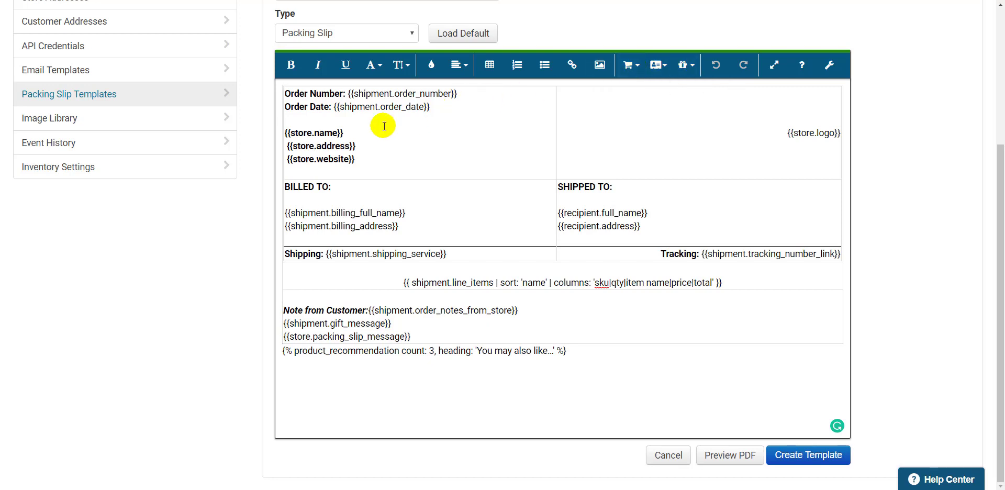
# - Examine the store name variable in the template and the store, recipient and shipment variables available for insertion
pyautogui.moveTo(354, 132); pyautogui.dragTo(278, 133)
pyautogui.click(287, 134)
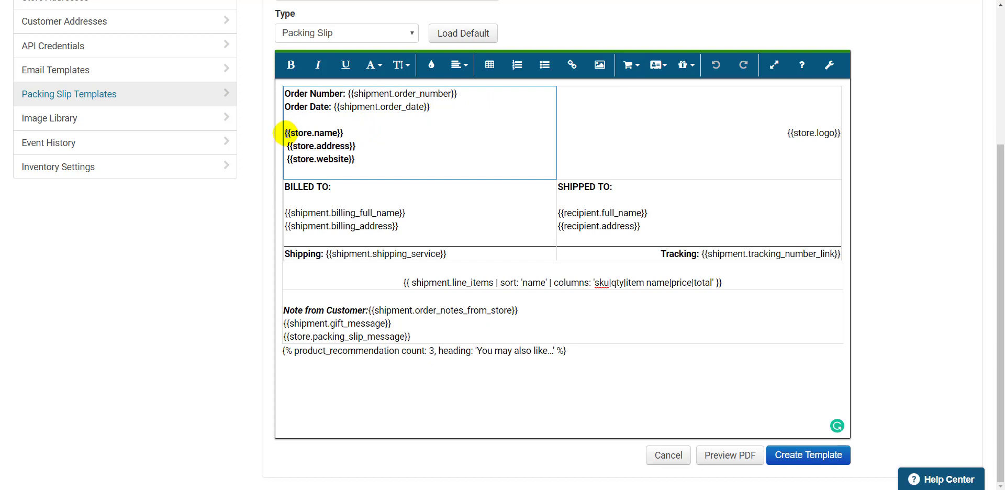
pyautogui.moveTo(386, 132); pyautogui.dragTo(283, 133)
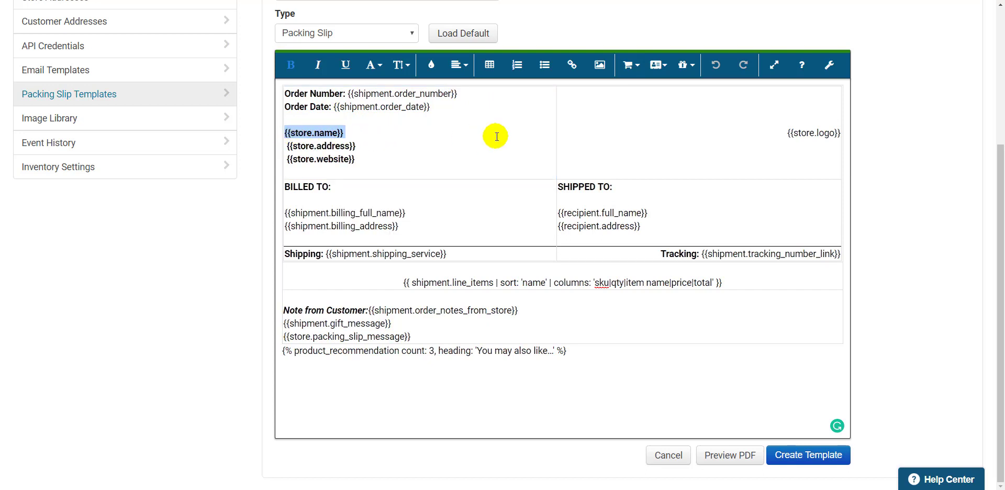
pyautogui.click(688, 207)
pyautogui.click(630, 65)
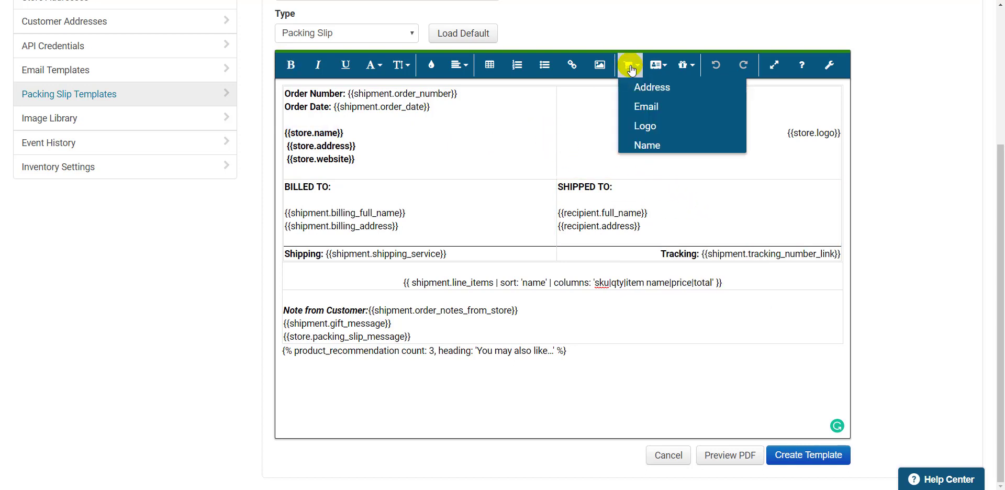
pyautogui.click(658, 65)
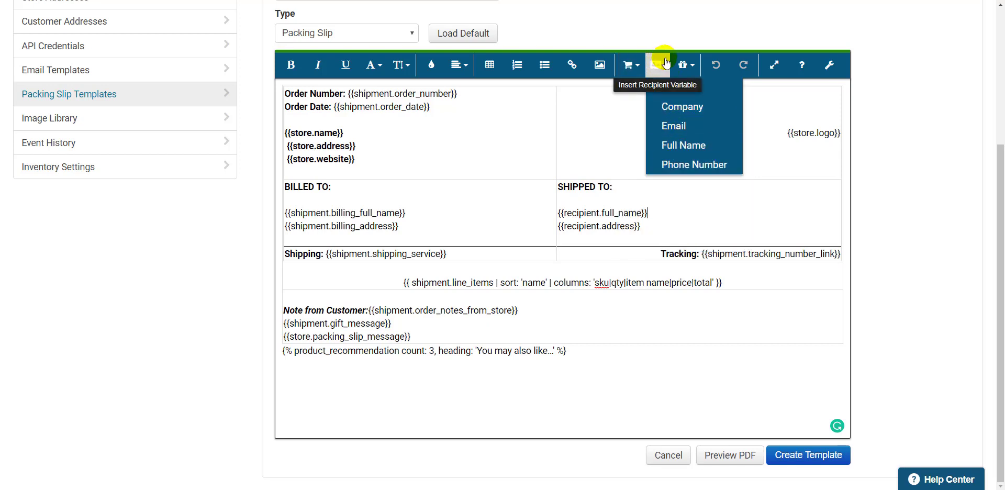
pyautogui.click(683, 65)
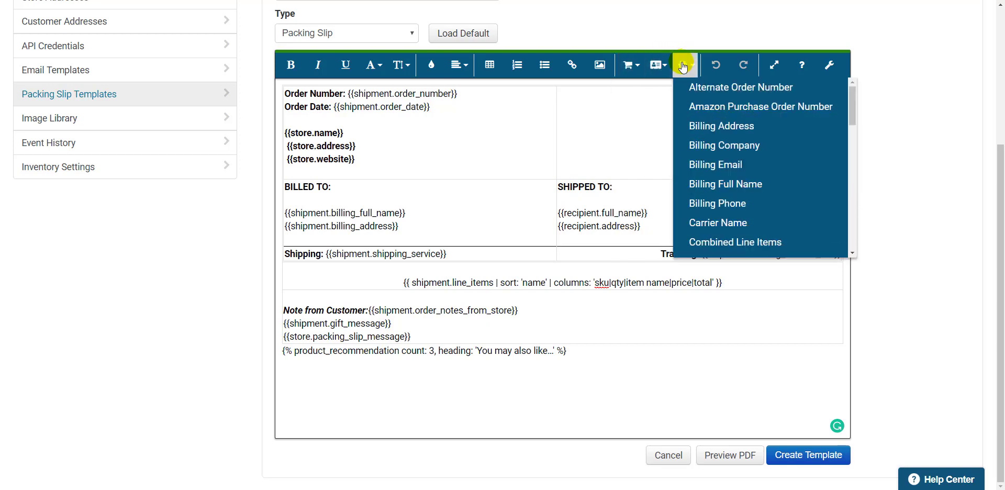
pyautogui.scroll(-3, 704, 174)
pyautogui.scroll(-5, 704, 174)
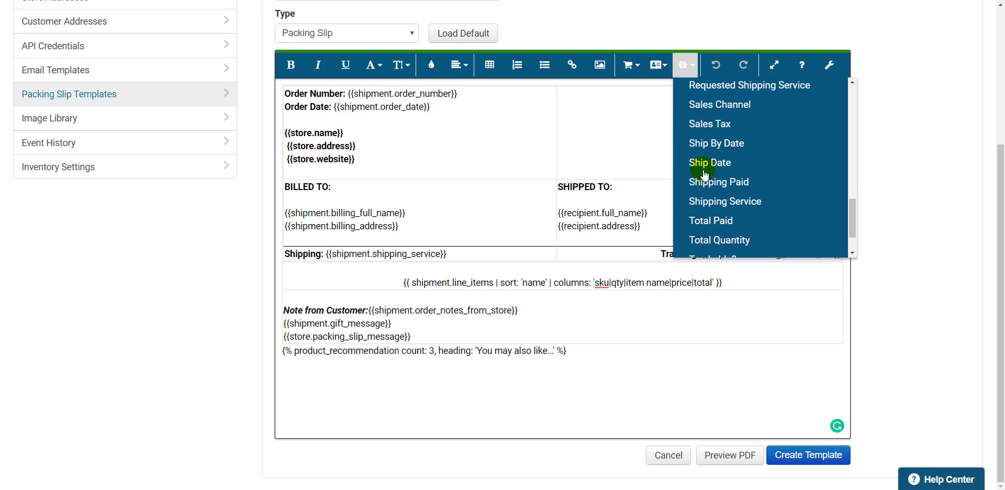
pyautogui.scroll(8, 704, 174)
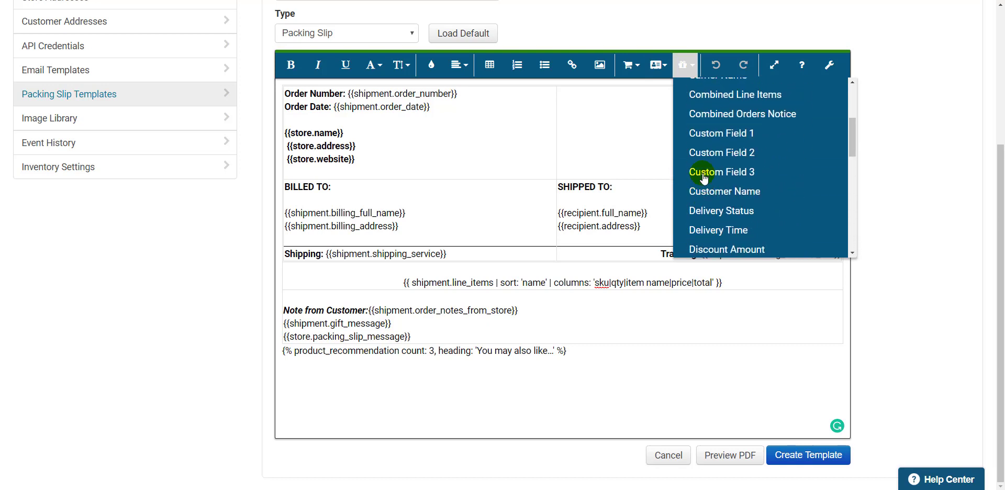
pyautogui.click(616, 214)
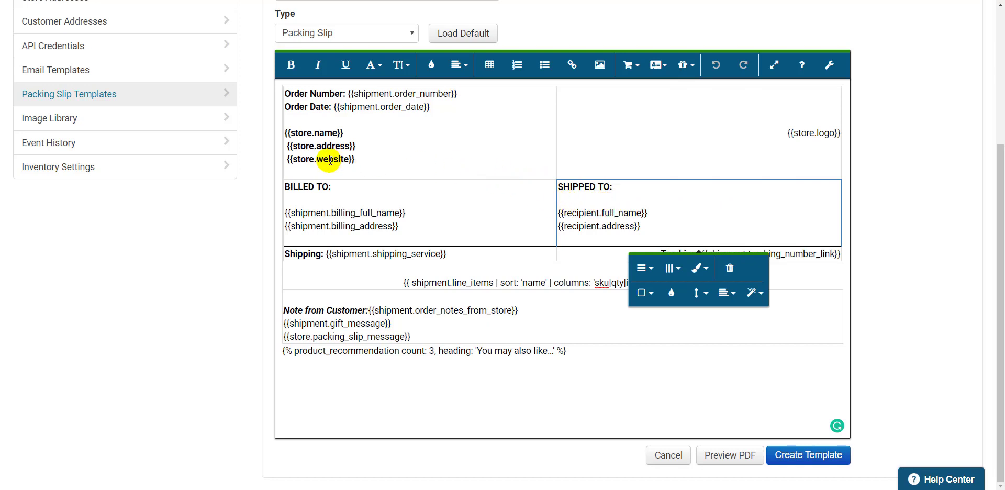
# - Add a line between the store address and website and insert the store's Phone variable there
pyautogui.click(287, 160)
pyautogui.press('Return')
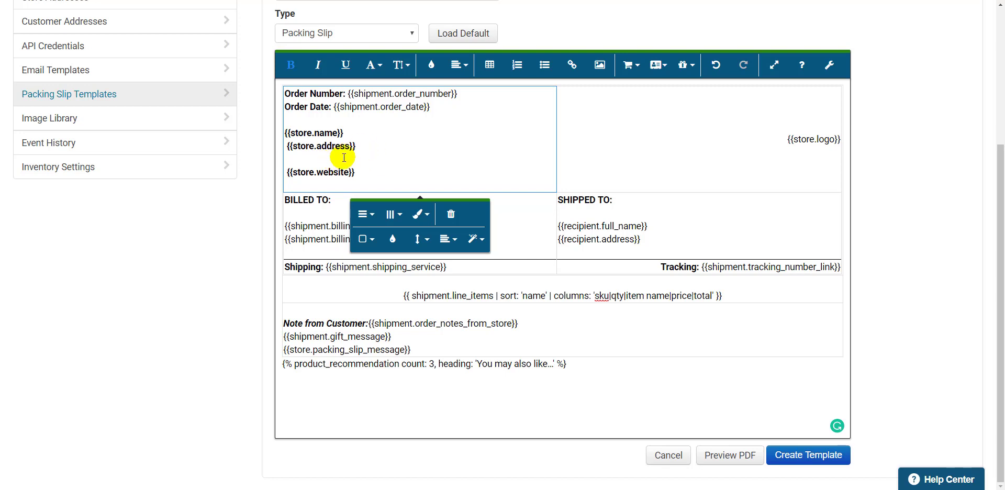
pyautogui.click(658, 65)
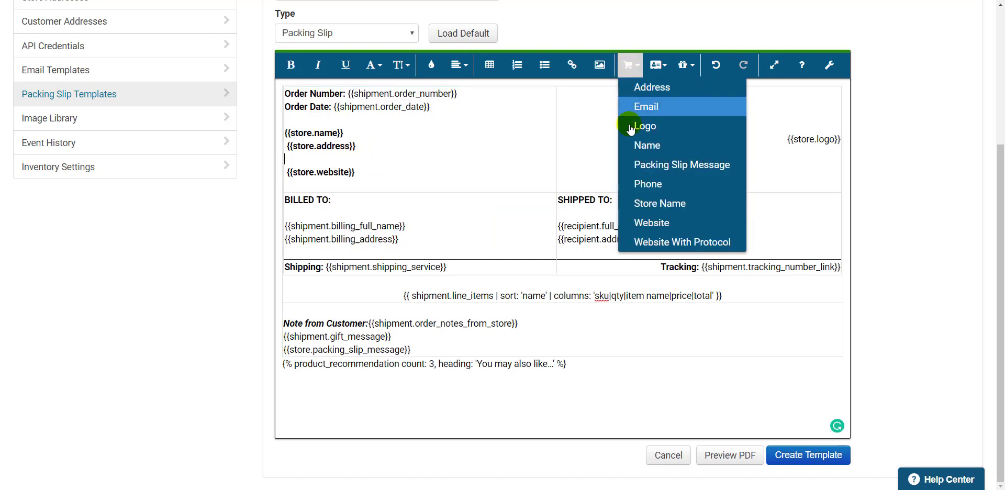
pyautogui.click(651, 187)
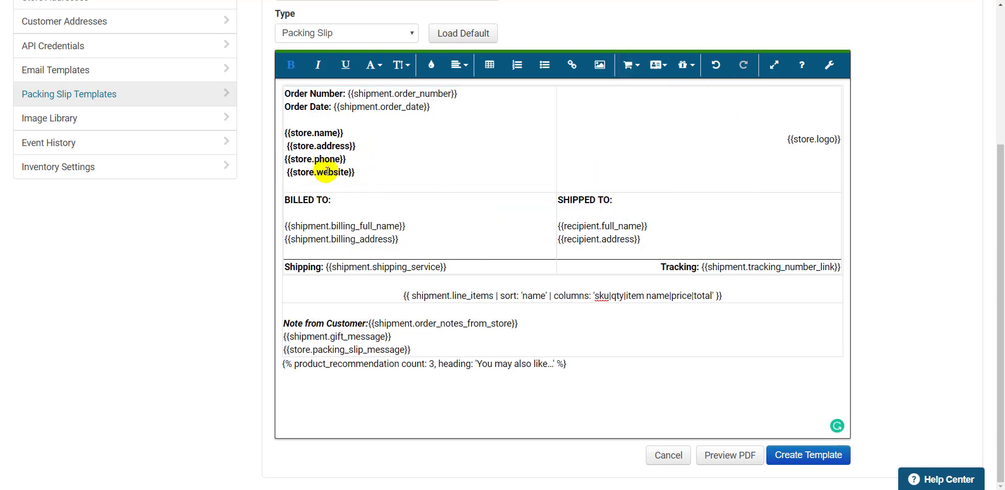
pyautogui.click(369, 155)
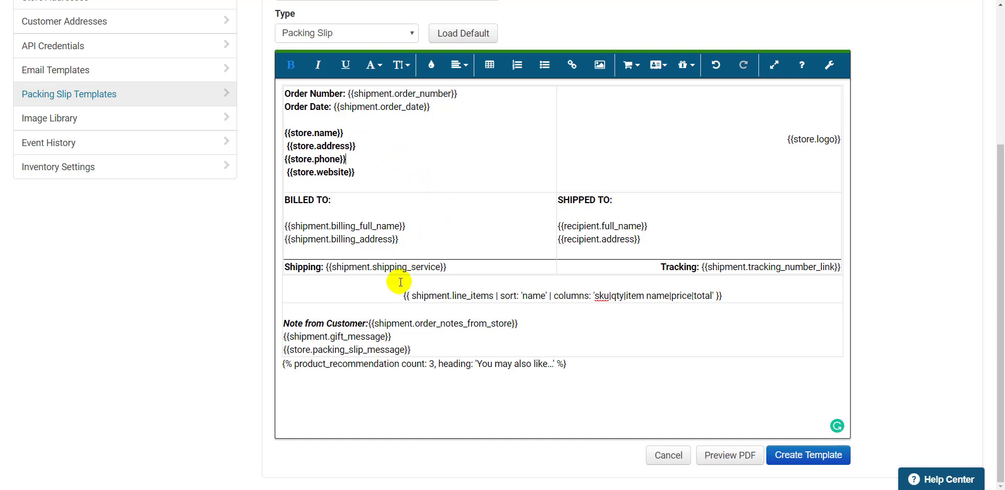
# - Examine the shipment line items variable, including its sort setting and its list of columns
pyautogui.moveTo(399, 293); pyautogui.dragTo(722, 292)
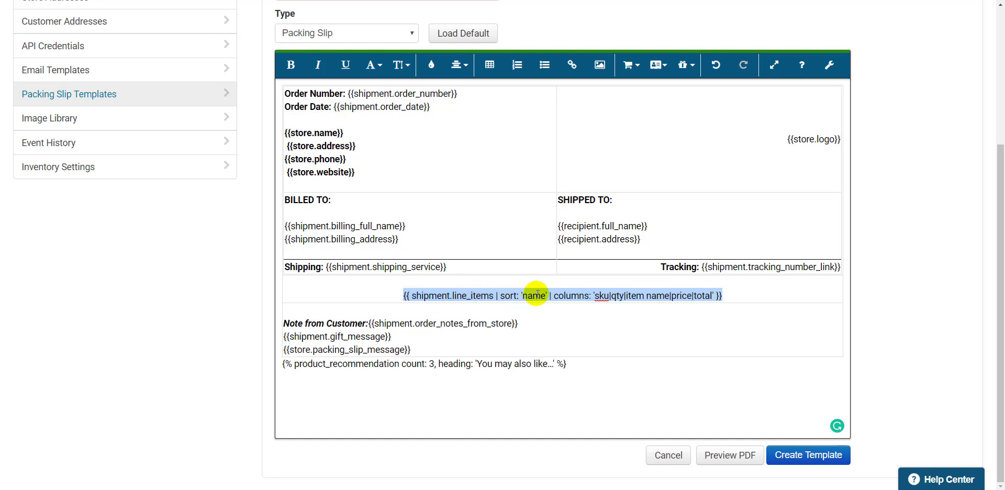
pyautogui.click(573, 295)
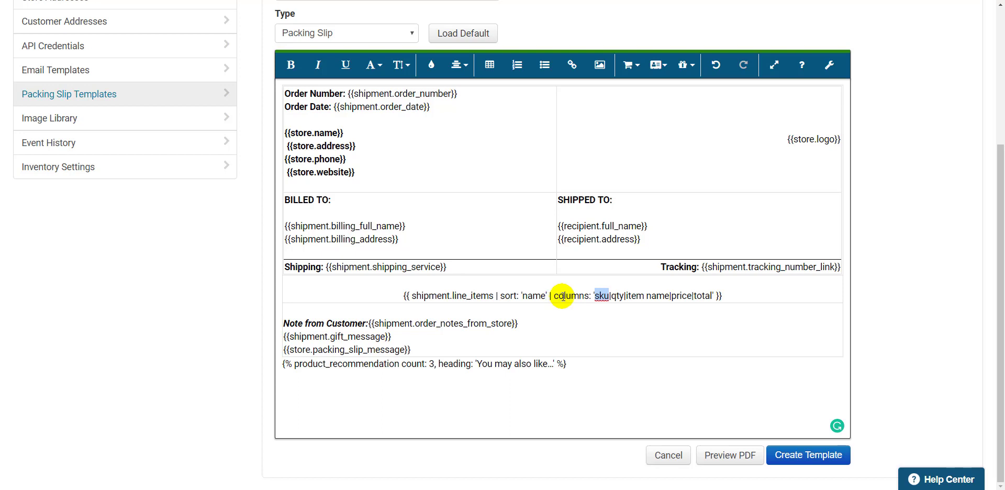
pyautogui.click(562, 296)
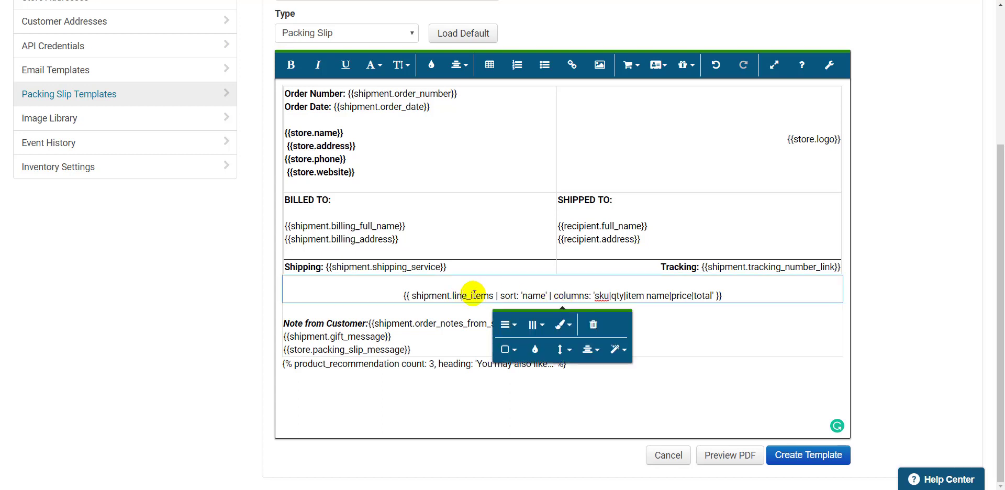
pyautogui.click(523, 296)
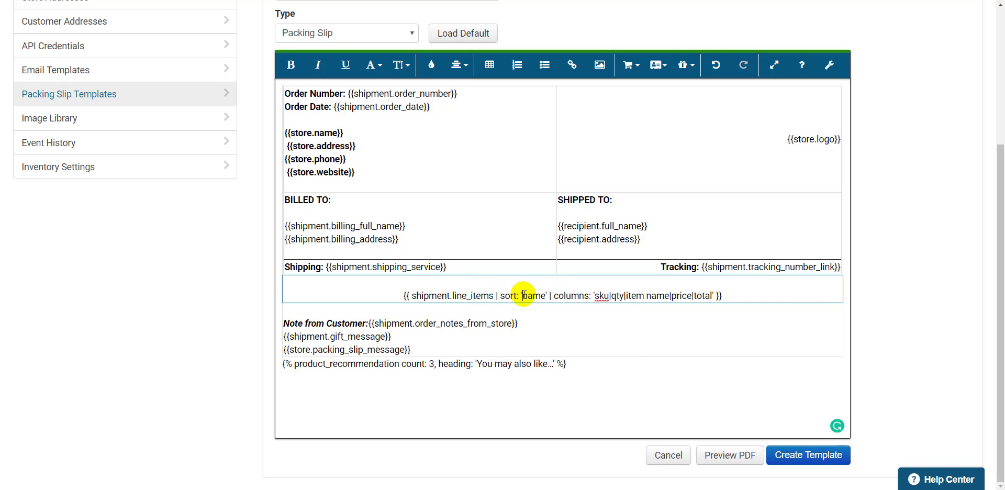
pyautogui.click(566, 295)
pyautogui.moveTo(595, 296); pyautogui.dragTo(711, 294)
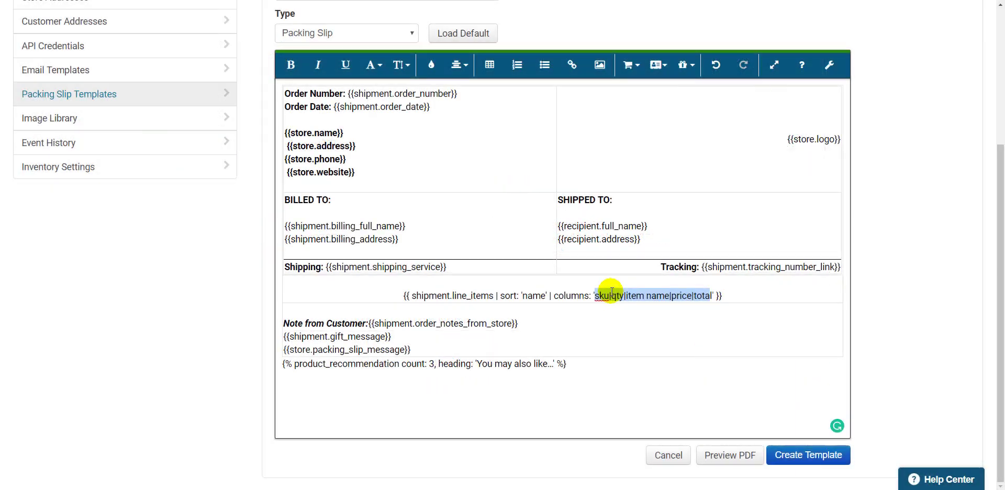
# - Remove the sku column from the shipment line items variable and create the template
pyautogui.click(612, 294)
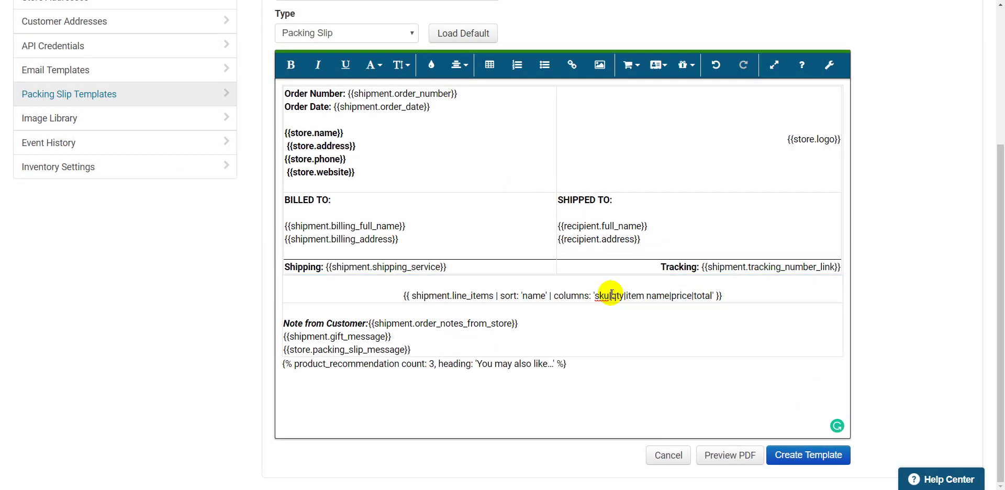
pyautogui.press('Left')
pyautogui.press('Left')
pyautogui.press('Left')
pyautogui.press('Left')
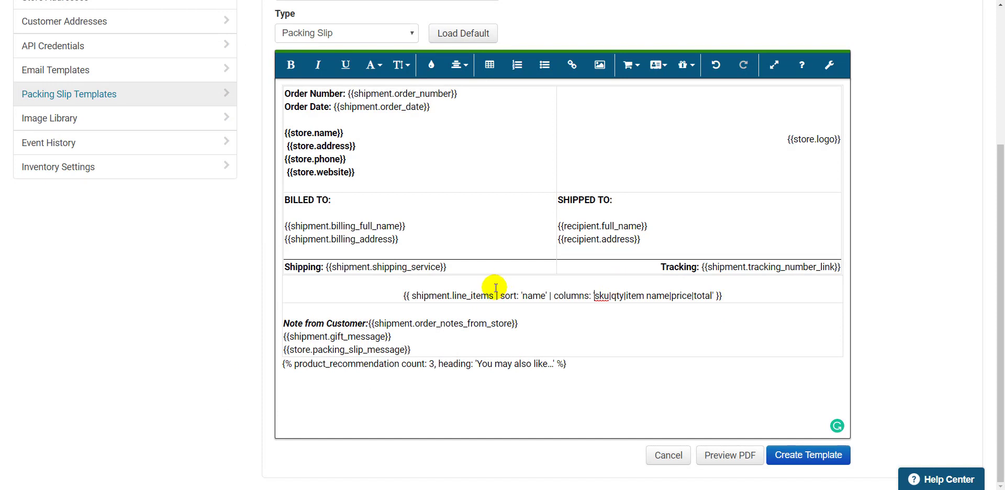
pyautogui.write("'")
pyautogui.press('Delete')
pyautogui.press('Delete')
pyautogui.press('Delete')
pyautogui.press('Delete')
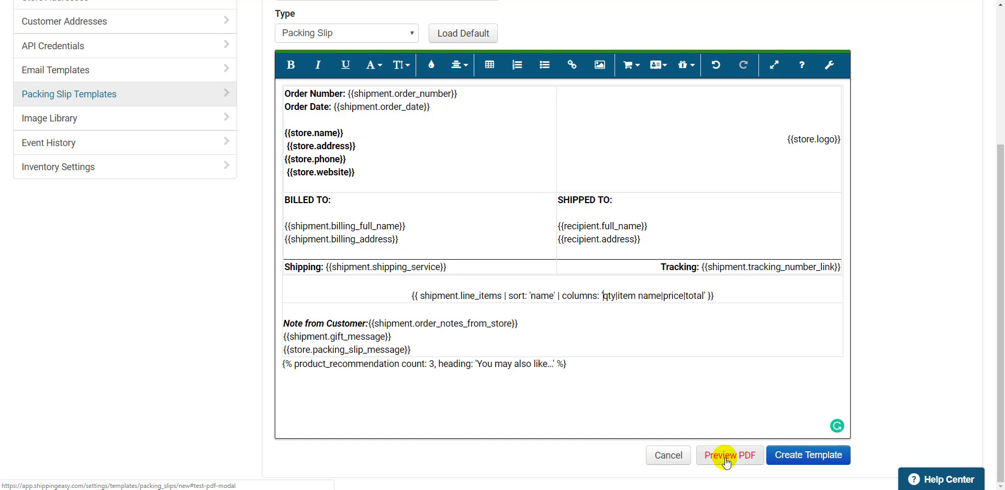
pyautogui.click(805, 457)
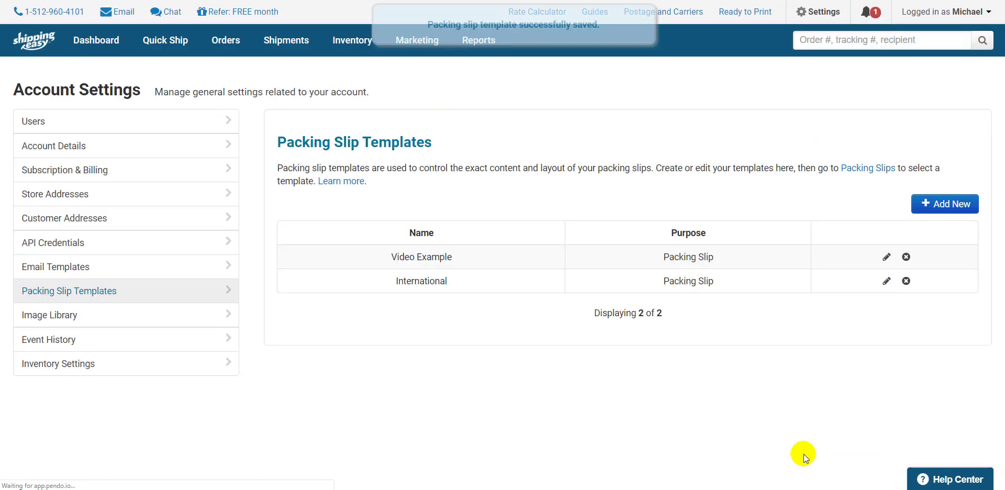
# - In the Packing Slips printing settings, set both the Domestic and International templates to Video Example and save
pyautogui.click(819, 11)
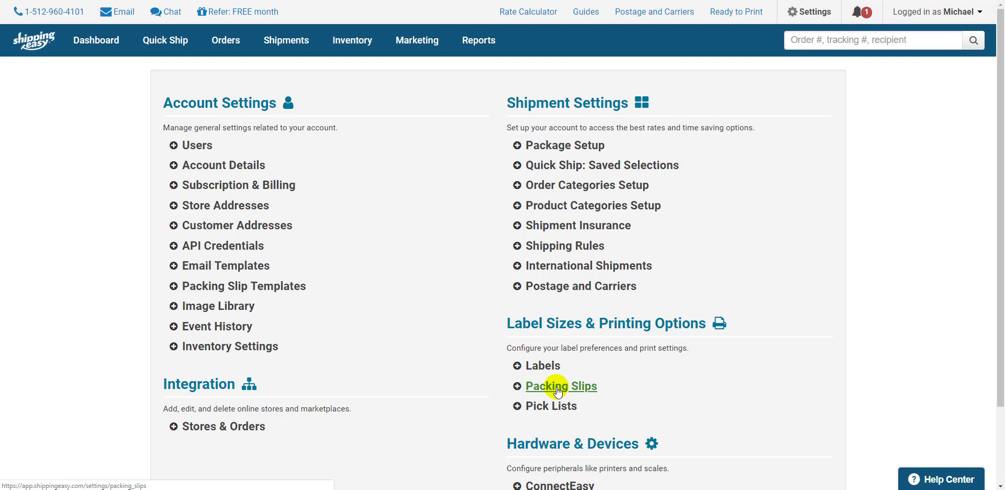
pyautogui.click(558, 390)
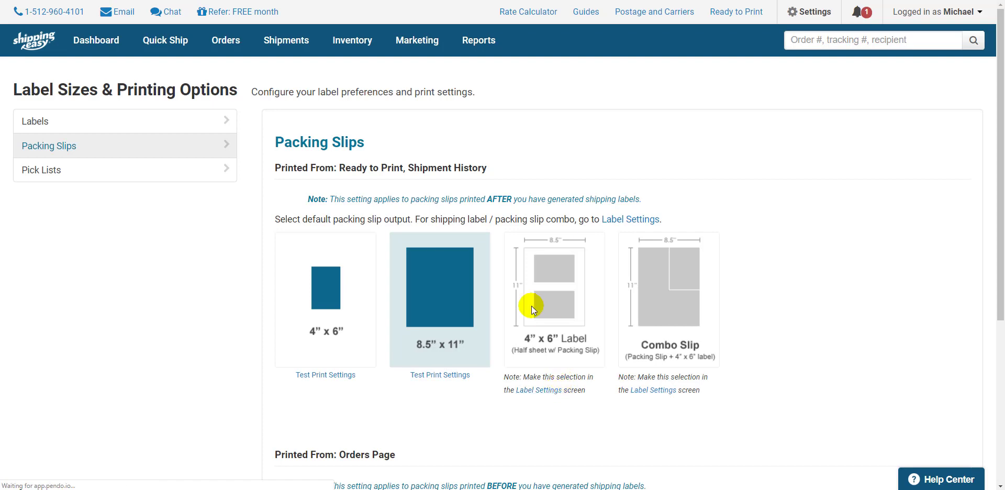
pyautogui.scroll(-5, 526, 301)
pyautogui.click(483, 355)
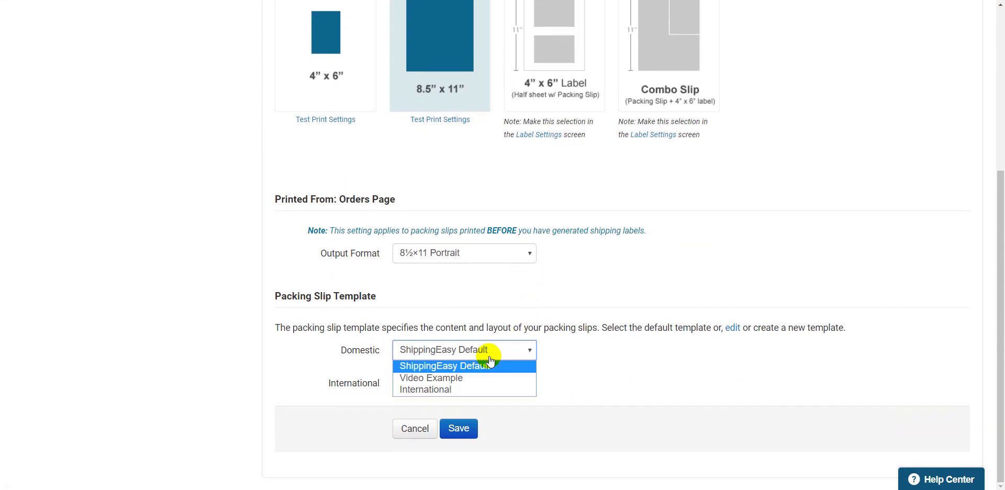
pyautogui.click(460, 377)
pyautogui.click(461, 382)
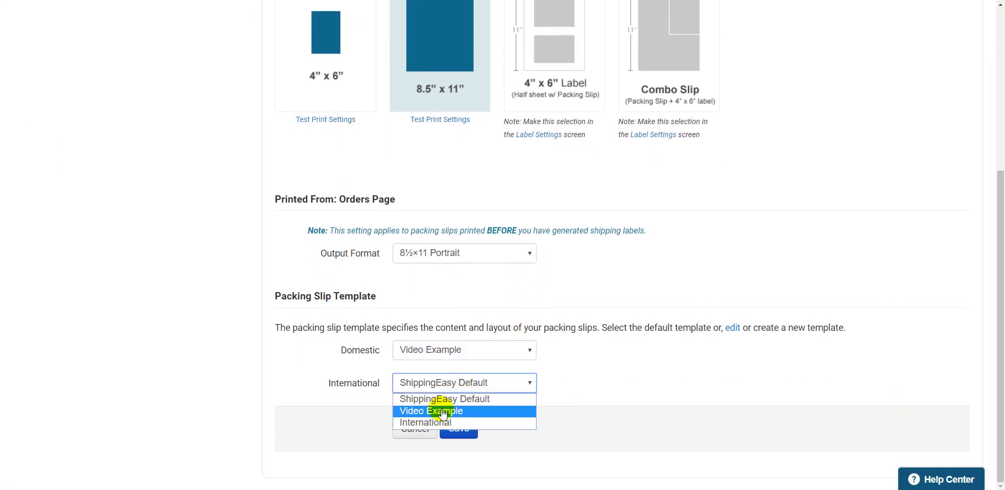
pyautogui.click(441, 408)
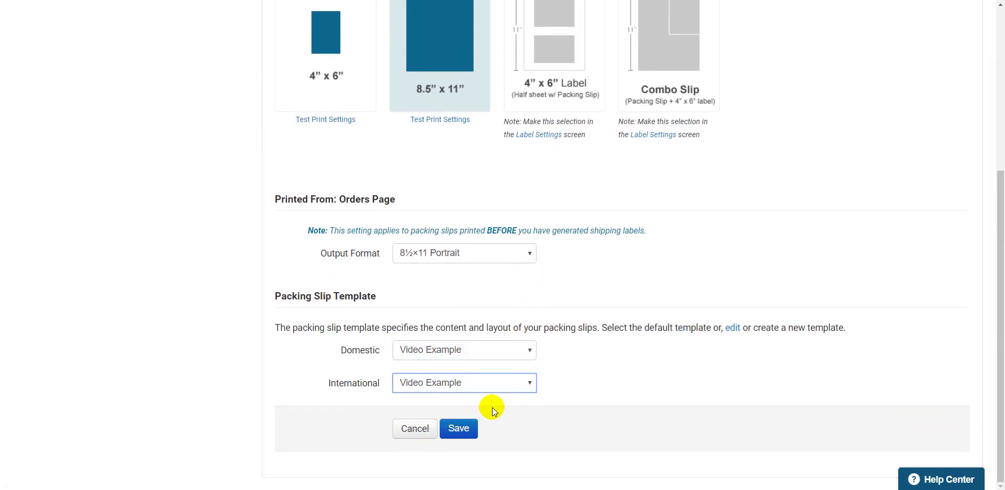
pyautogui.click(459, 429)
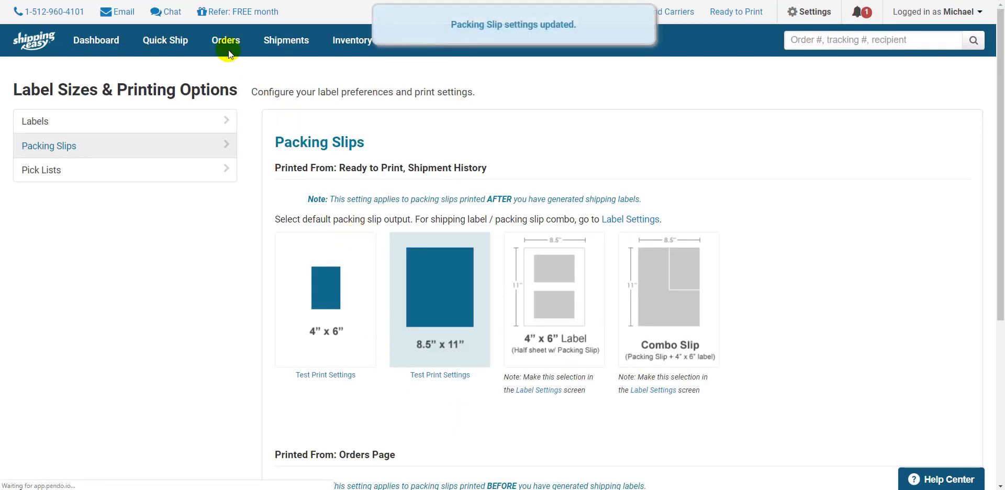
# - Generate a packing slip for the first Candlestone Golf order in Orders and print it from the print queue
pyautogui.click(228, 49)
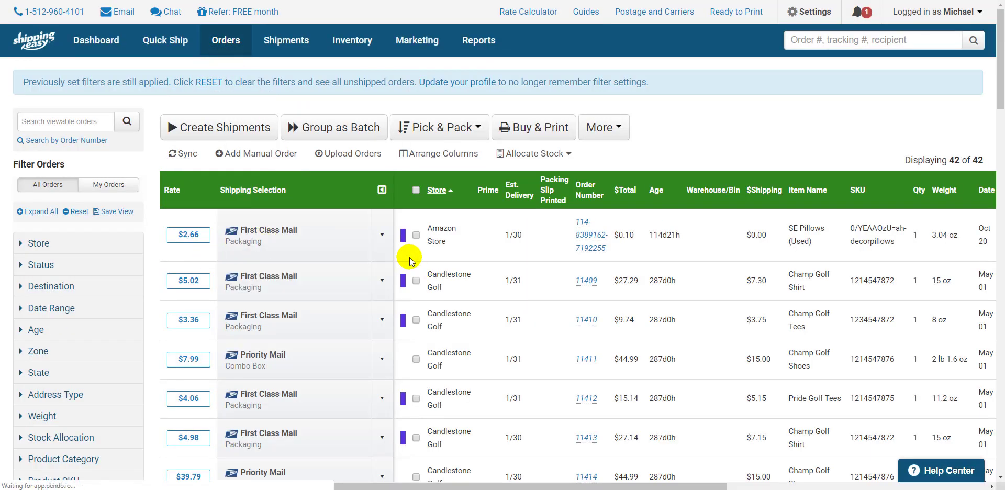
pyautogui.click(416, 280)
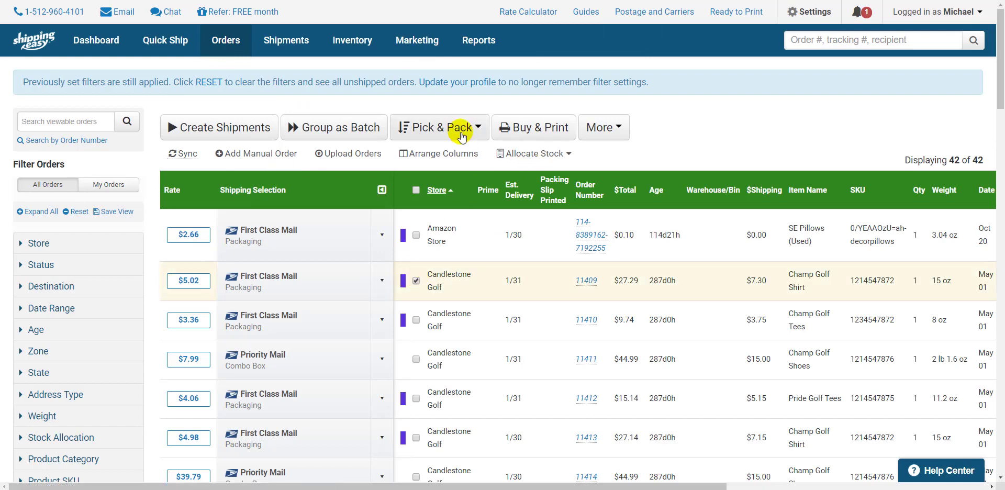
pyautogui.click(461, 134)
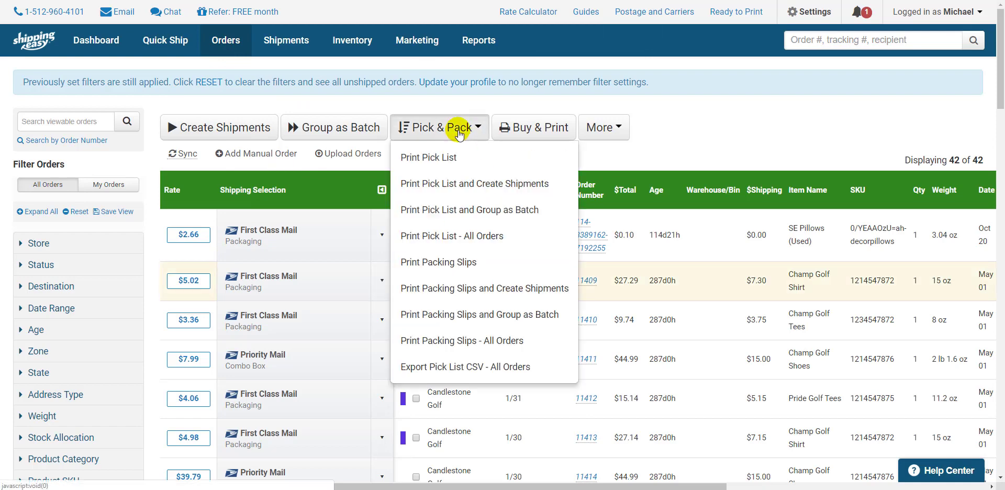
pyautogui.click(436, 263)
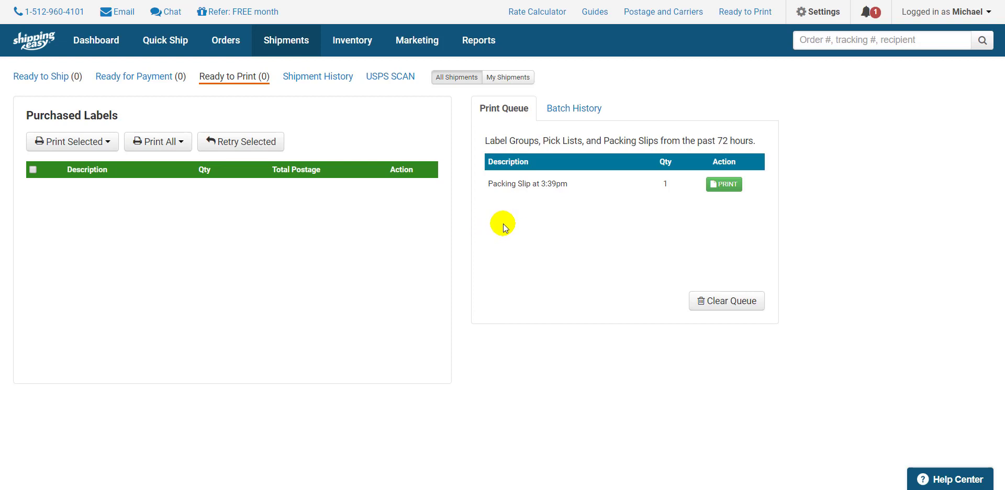
pyautogui.click(726, 189)
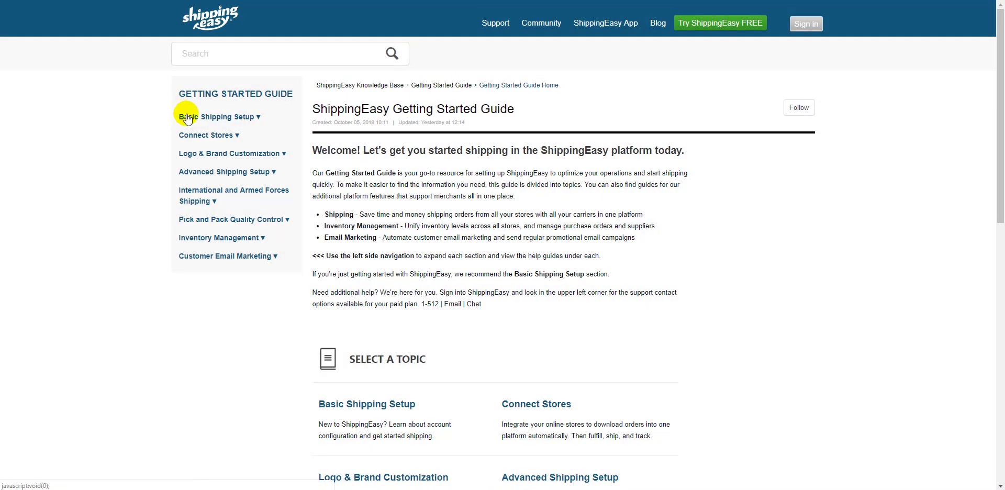
# - Expand the Basic Shipping Setup topics in the ShippingEasy Getting Started Guide
pyautogui.click(187, 118)
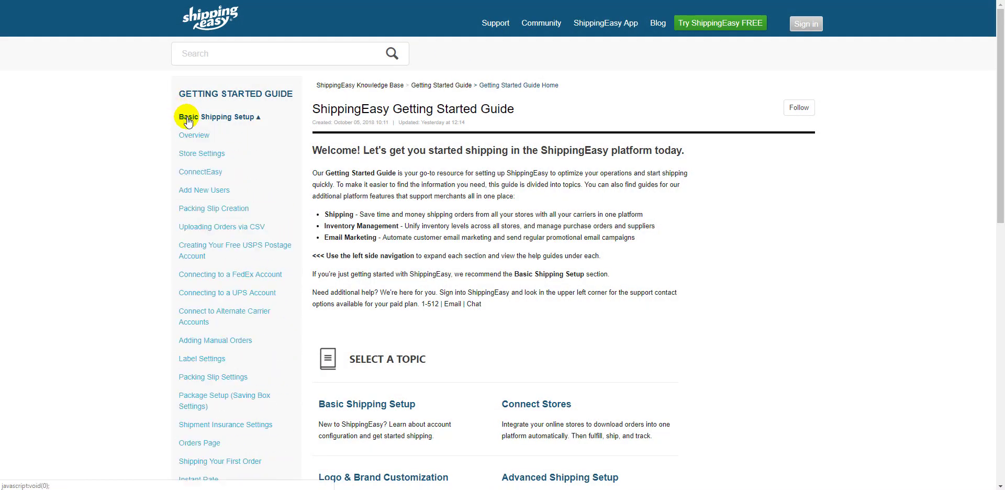